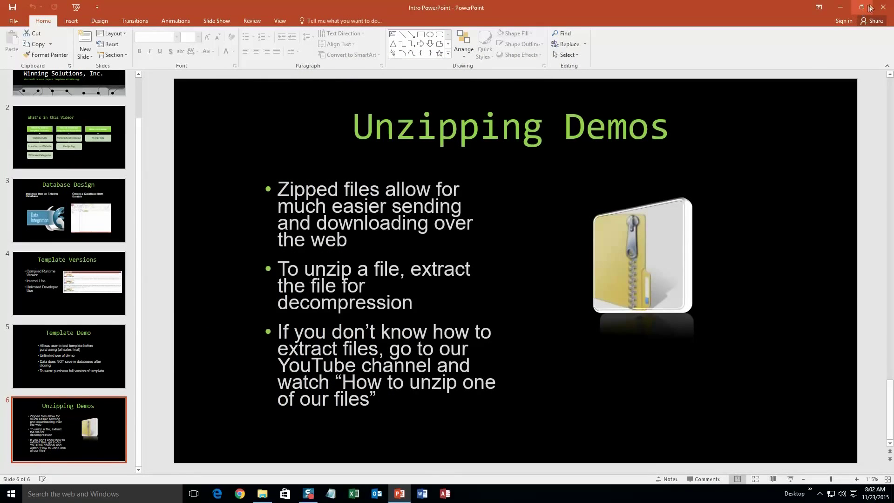
Close the PowerPoint intro presentation and then the Downloads folder window.
click(882, 7)
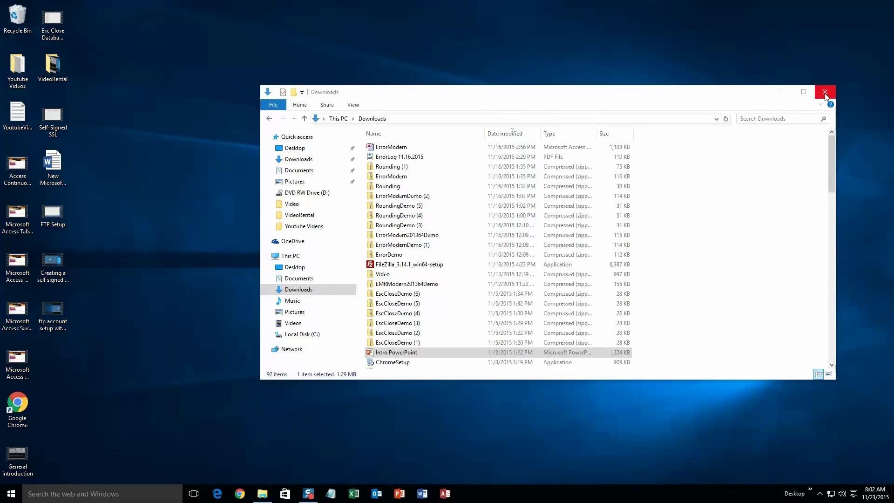
click(825, 93)
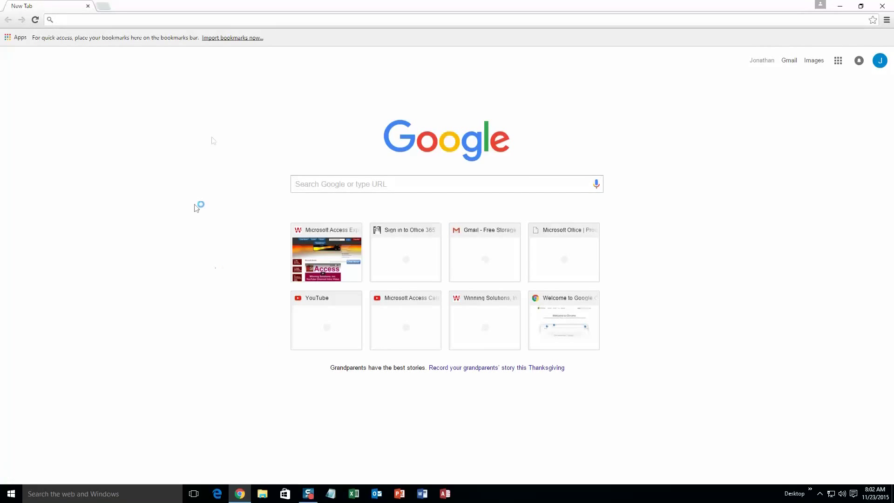
Go to microsoftaccessexpert.com and expand its Database Templates (For Sale) section.
text(microsoftaccessexpert.com)
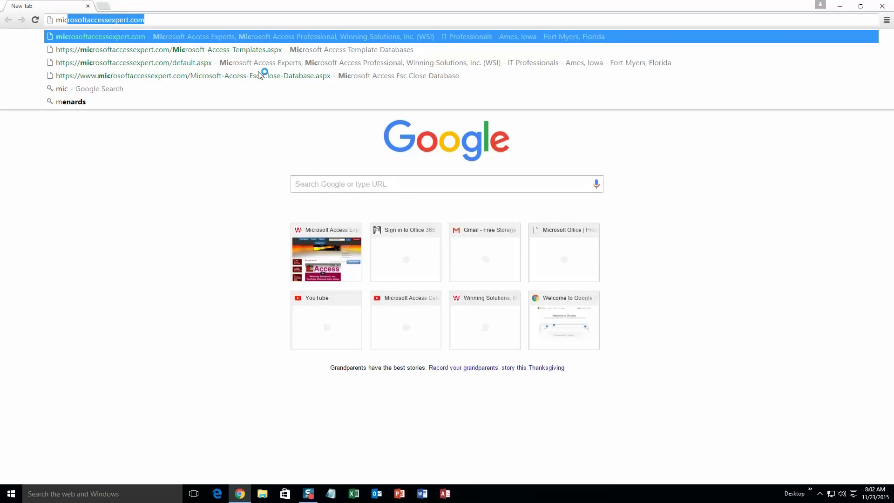
key(Right)
key(Return)
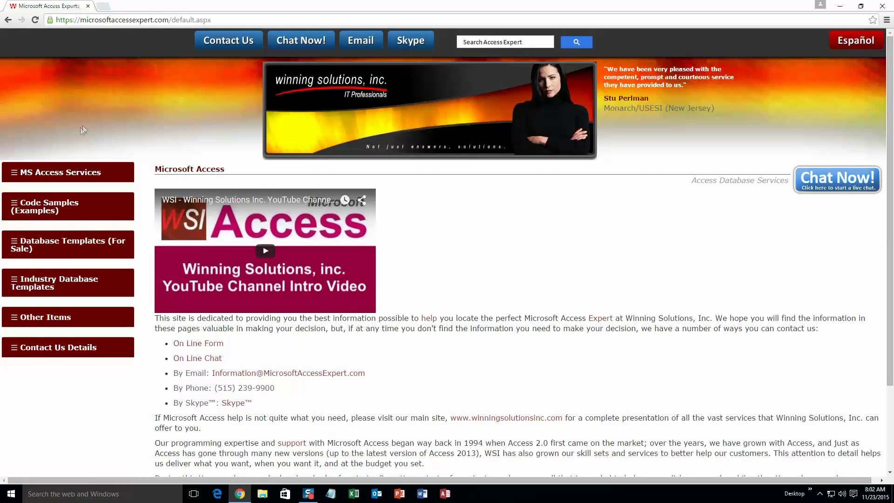
click(52, 245)
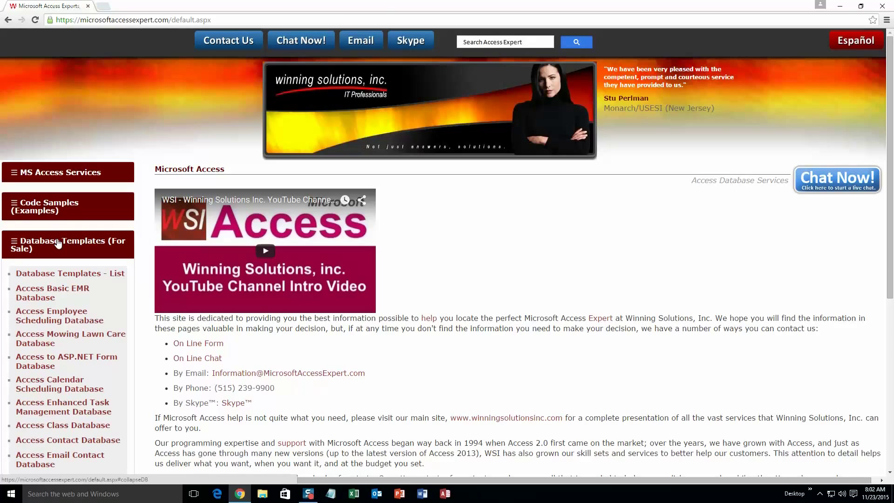
From Database Templates - List, find and open the Access Staff Scheduling Database page.
click(62, 276)
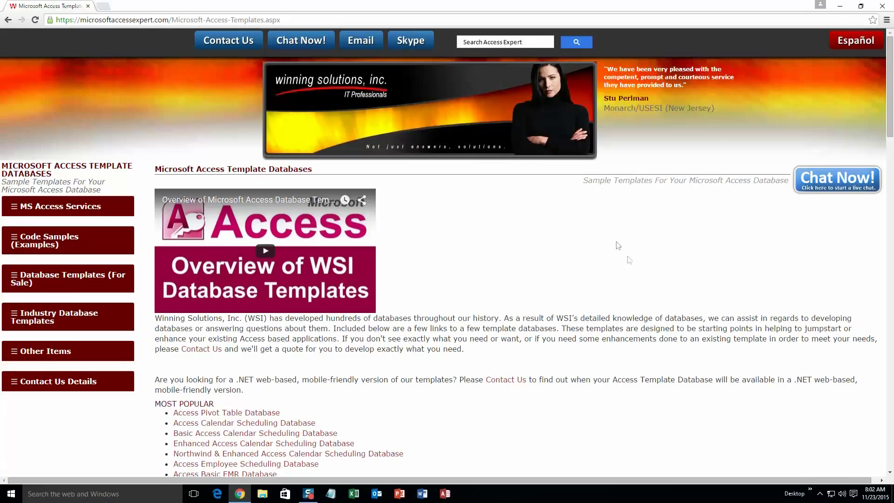
scroll(512, 298, down, 3)
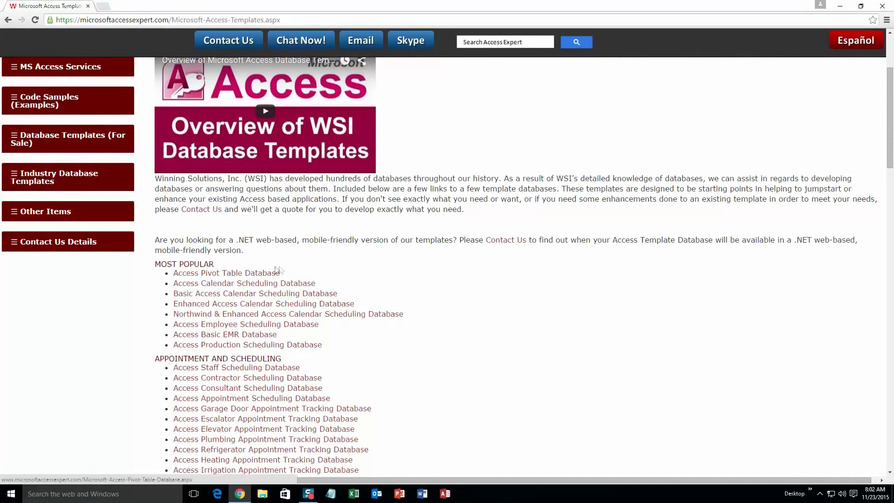
scroll(278, 270, down, 4)
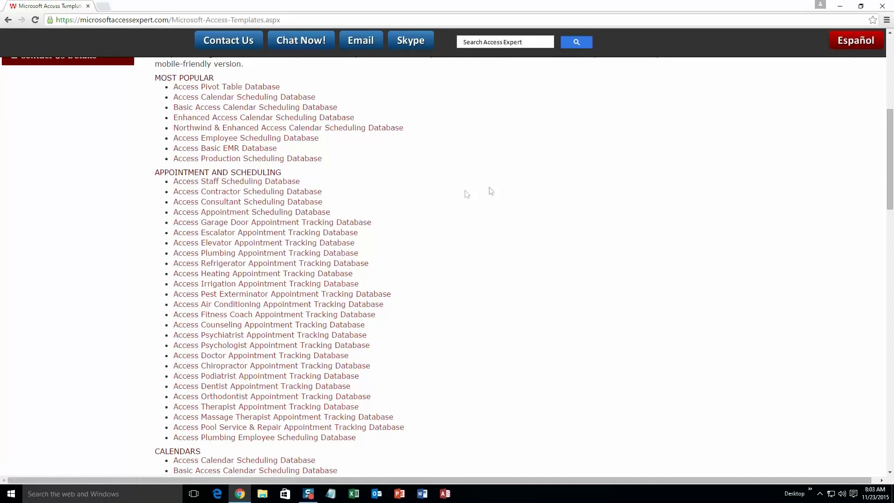
scroll(429, 235, down, 5)
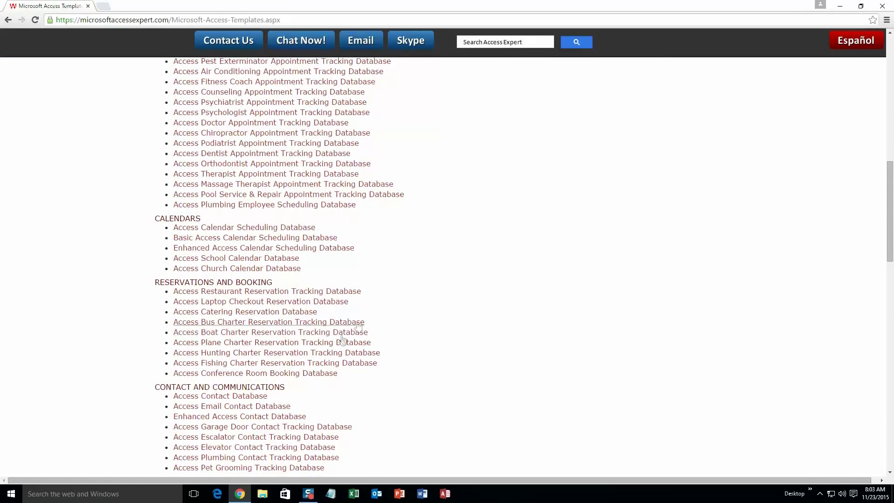
scroll(373, 319, down, 3)
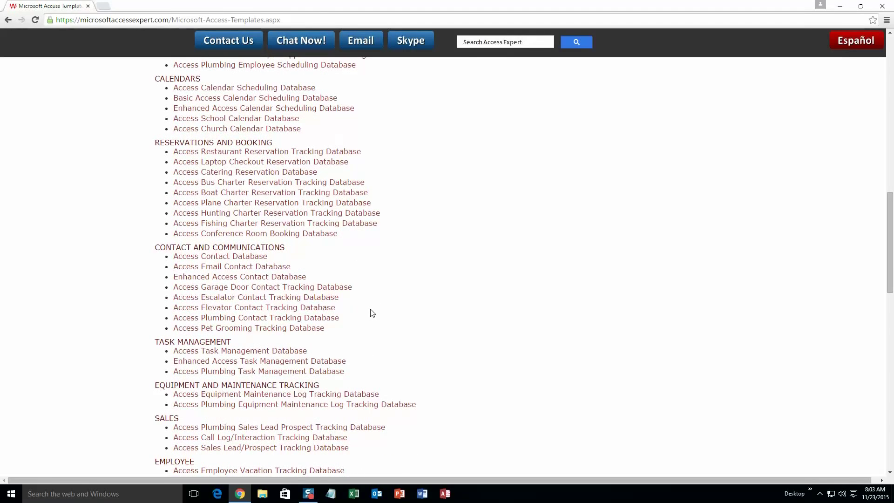
scroll(372, 312, down, 3)
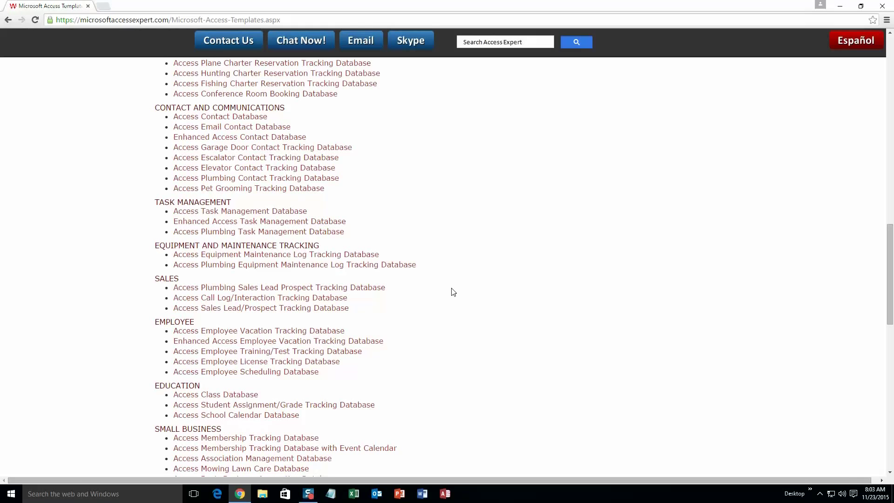
scroll(481, 341, down, 3)
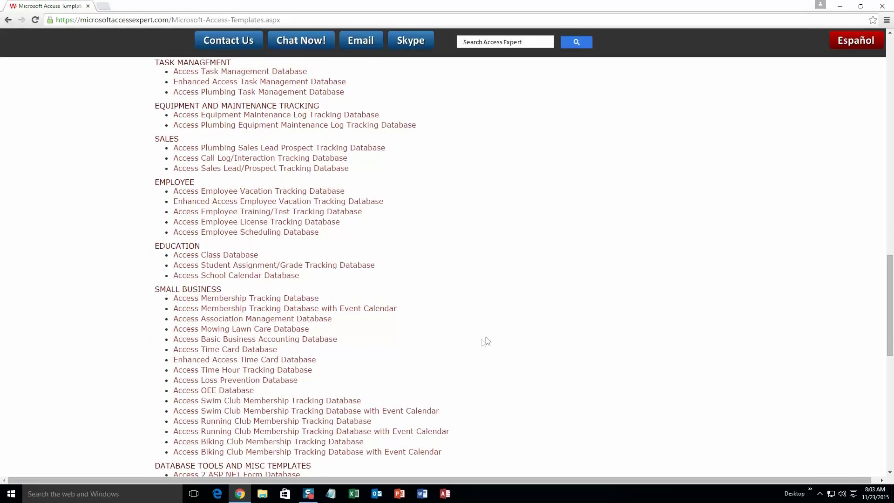
scroll(486, 335, down, 4)
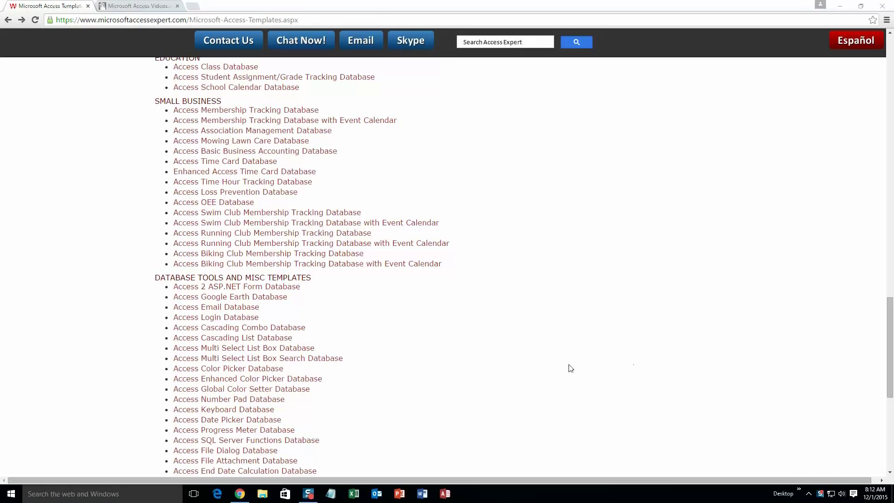
scroll(568, 367, up, 13)
scroll(571, 368, up, 11)
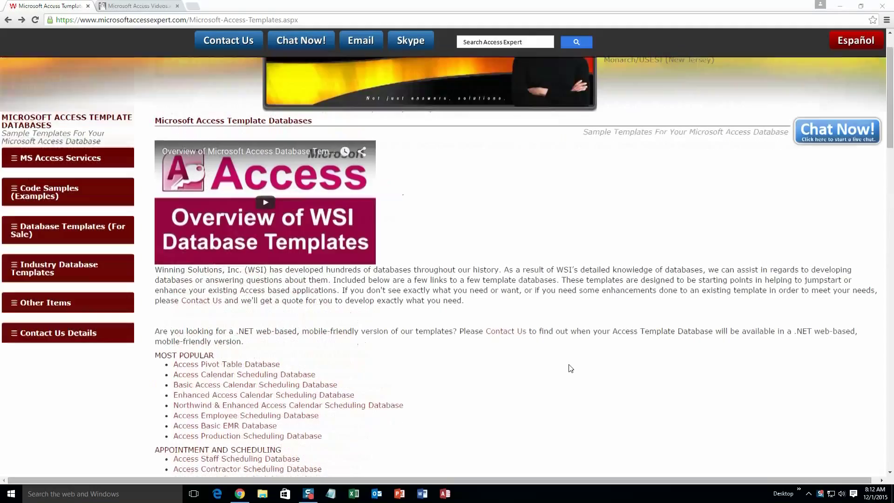
scroll(570, 368, down, 3)
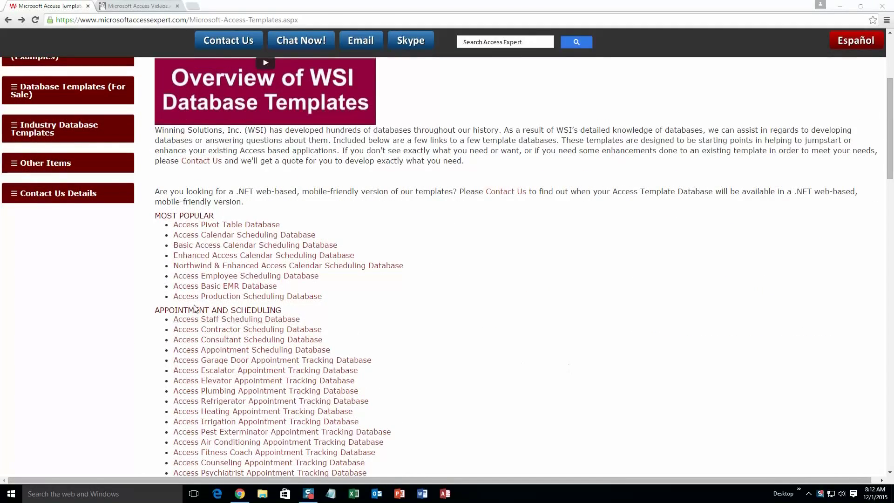
click(266, 321)
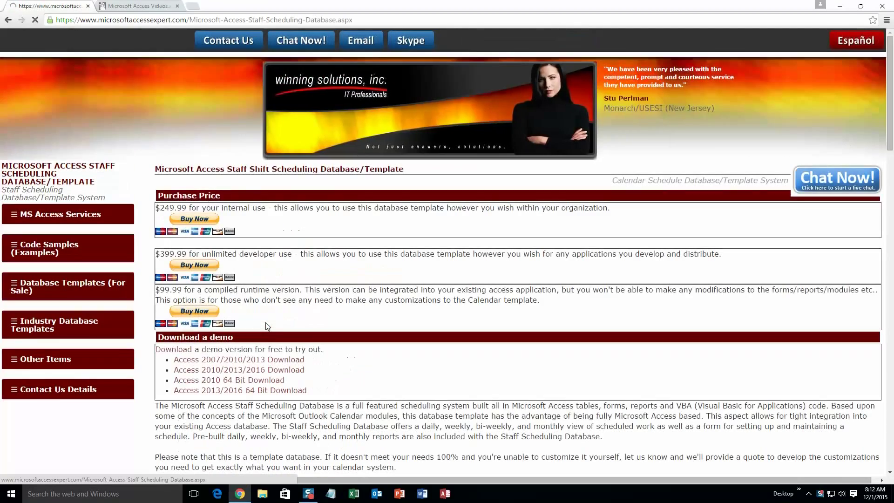
Download the Access 2010/2013/2016 demo zip and open it from Chrome's download bar.
scroll(355, 299, down, 1)
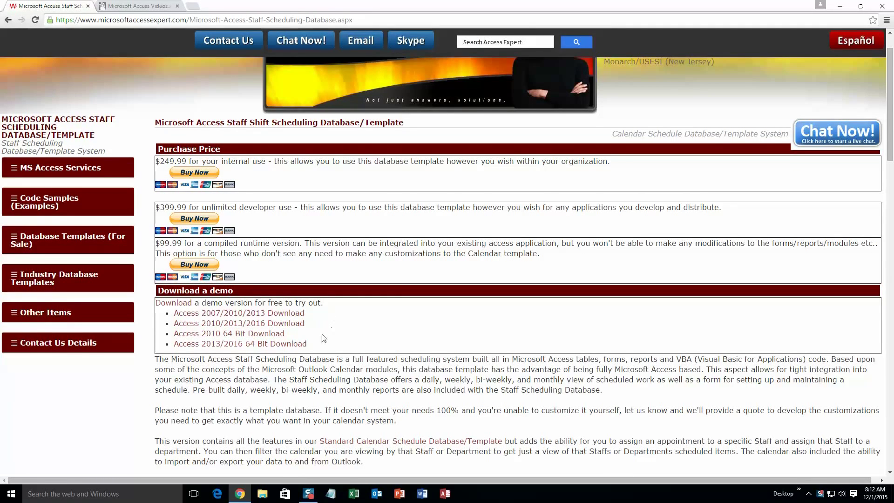
click(283, 327)
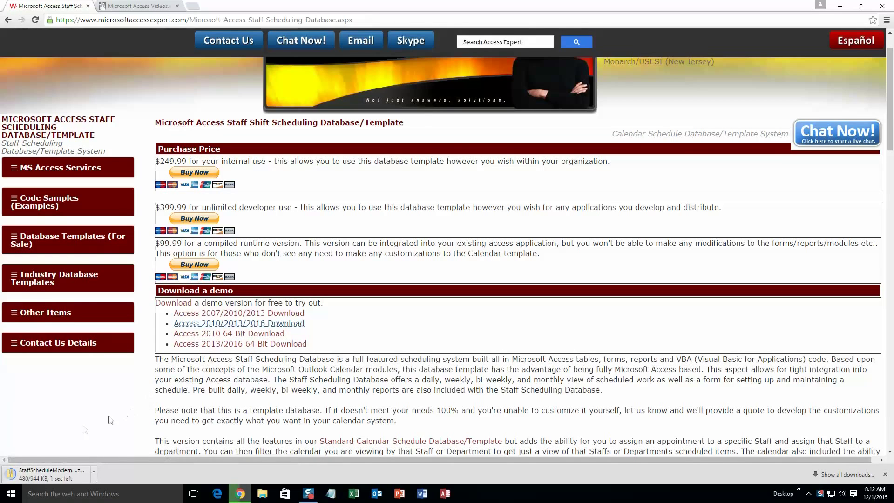
click(60, 470)
Extract the StaffScheduleModernDemo zip to the suggested folder.
click(193, 130)
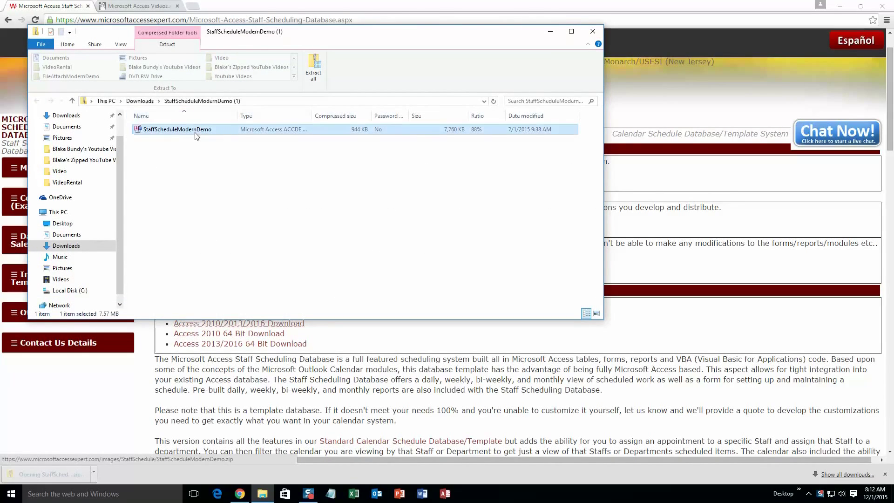
click(312, 74)
click(534, 338)
Open the extracted StaffScheduleModernDemo database with Access 2016.
click(247, 141)
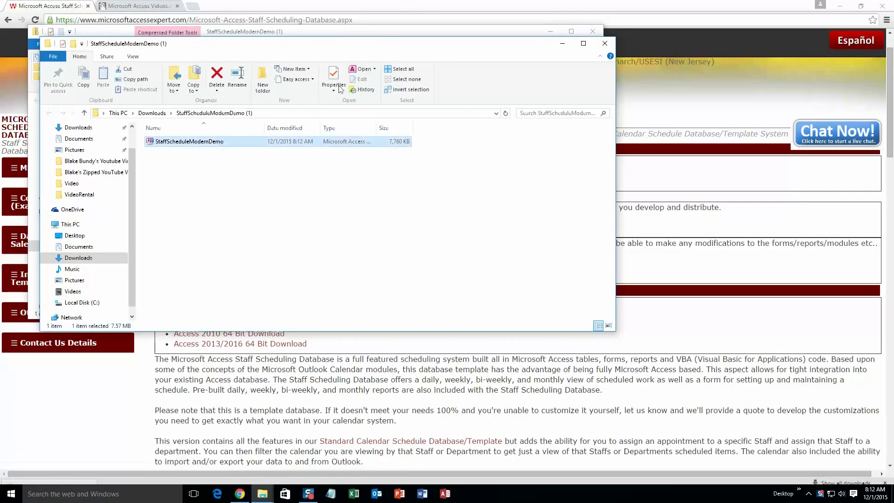
click(375, 70)
click(377, 92)
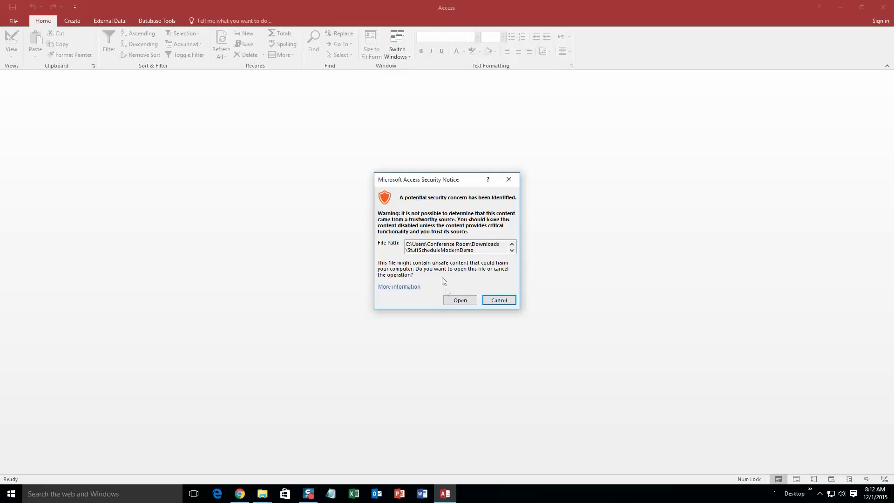
Accept the security notice, dismiss the demo feedback popup, and start a new schedule entry.
click(458, 301)
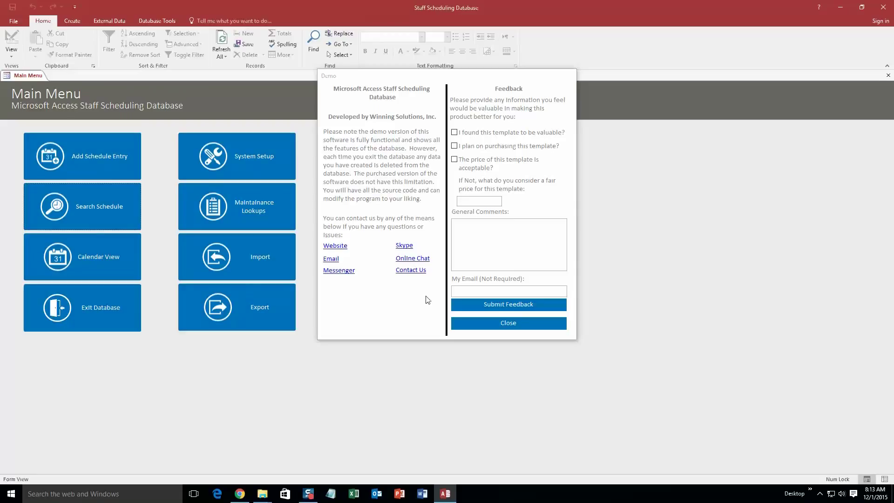
click(521, 320)
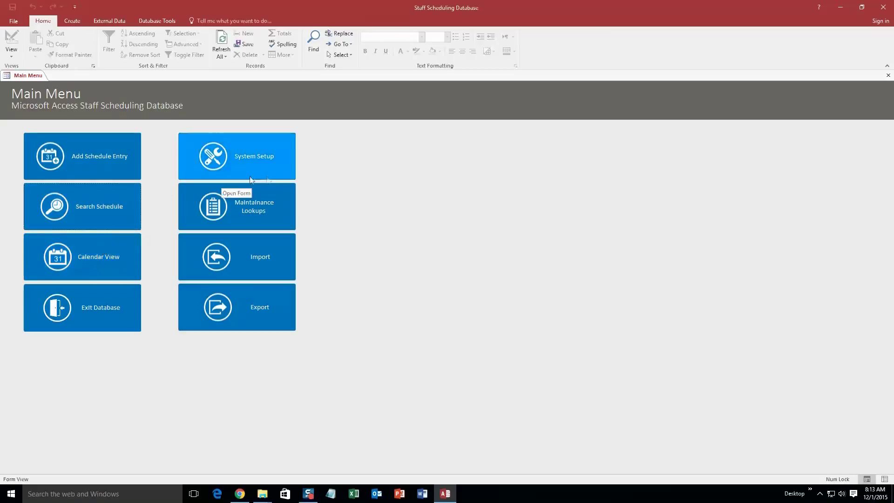
click(108, 160)
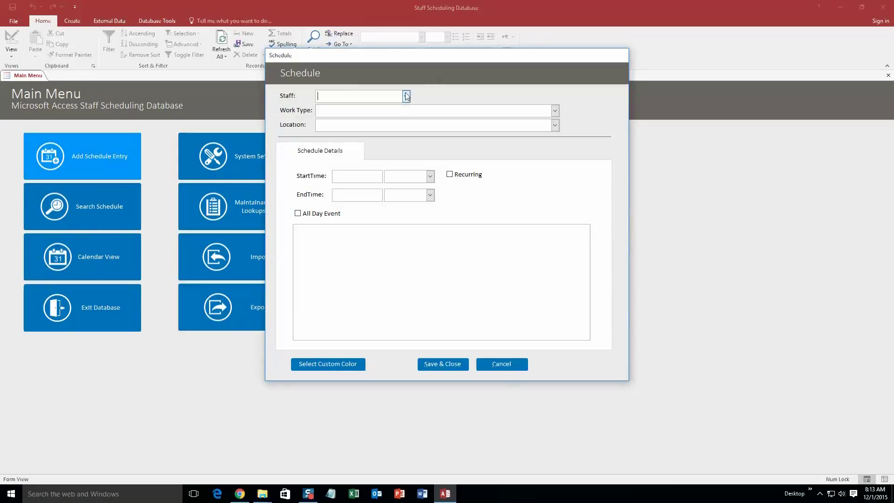
Set the entry's staff to p5, work type to Scheduled Time, and location to Location 1.
click(407, 96)
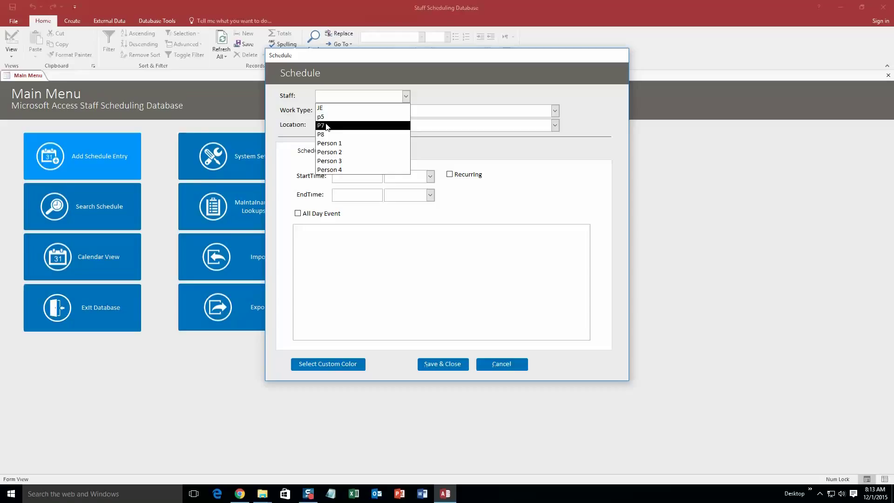
click(344, 117)
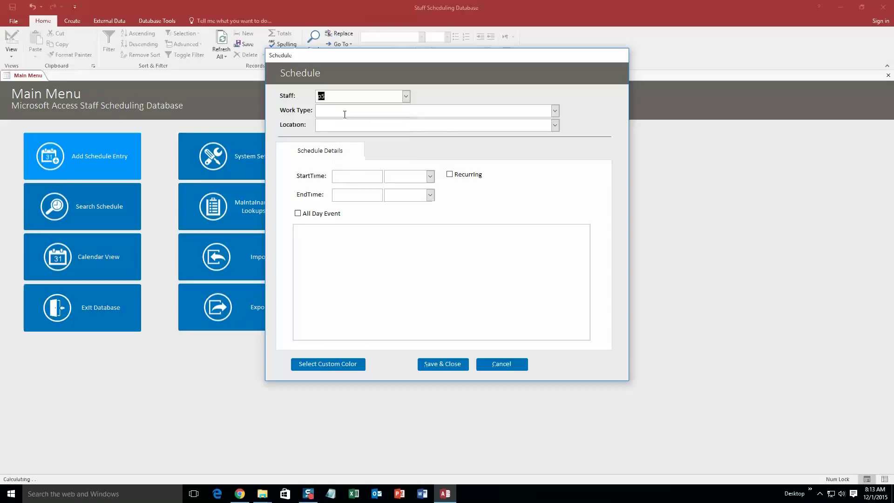
click(554, 111)
click(421, 122)
click(555, 125)
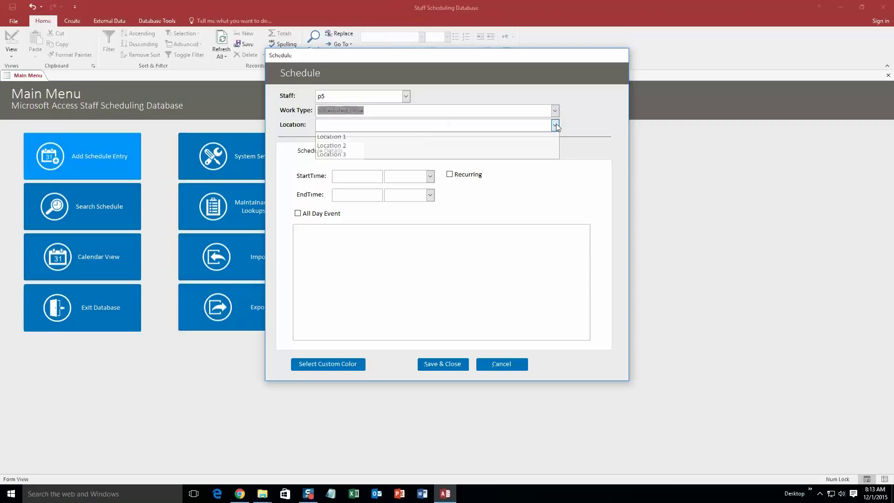
click(402, 136)
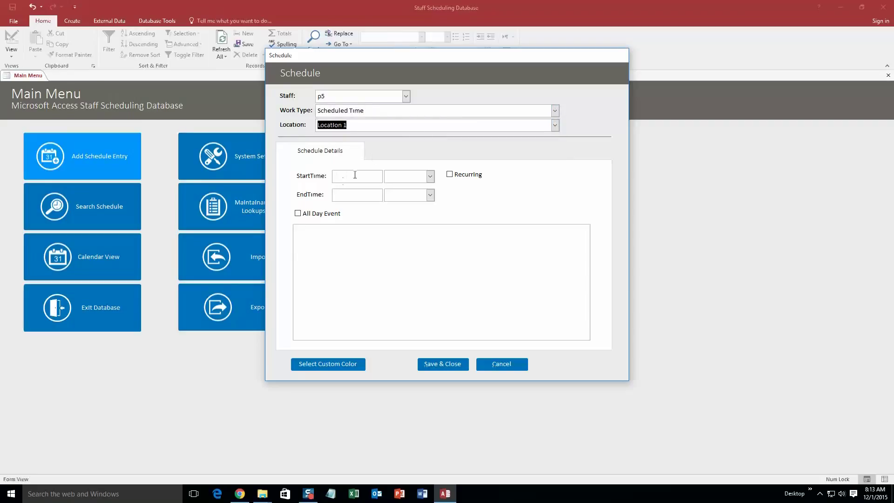
Set the start to 11/30/2015 12:05 AM and end to 12/2/2015 12:15 AM.
click(355, 175)
click(389, 174)
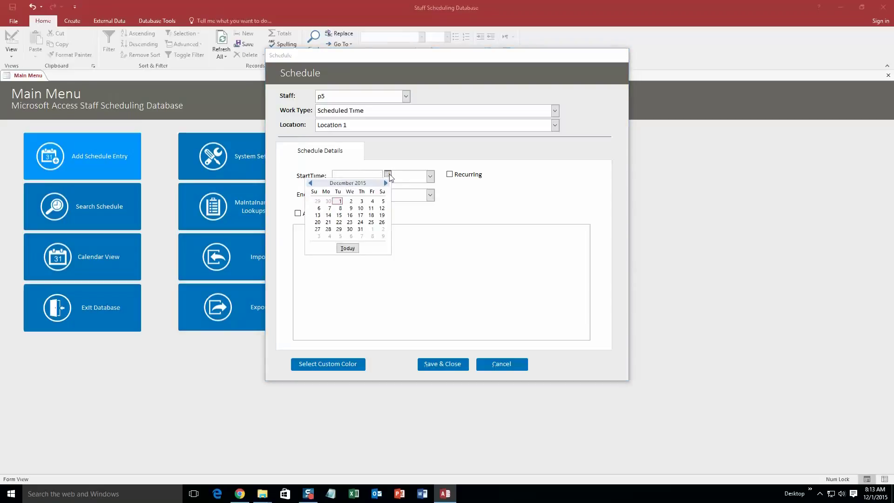
click(328, 201)
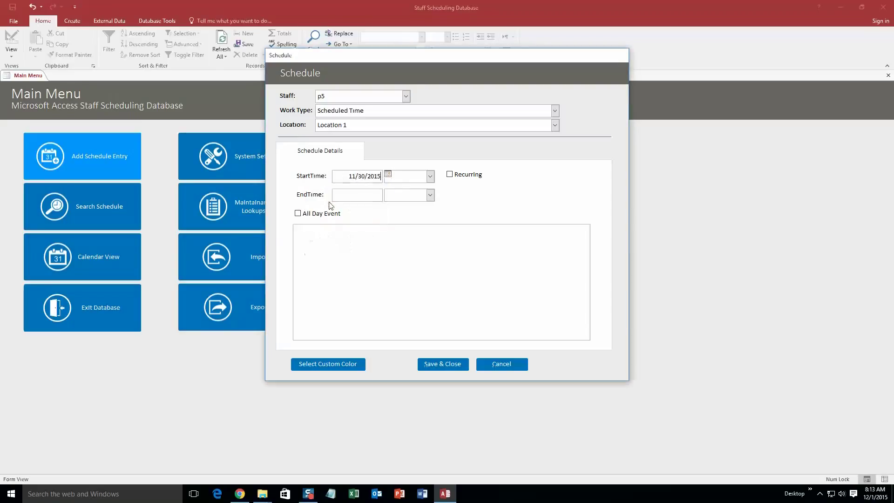
click(430, 175)
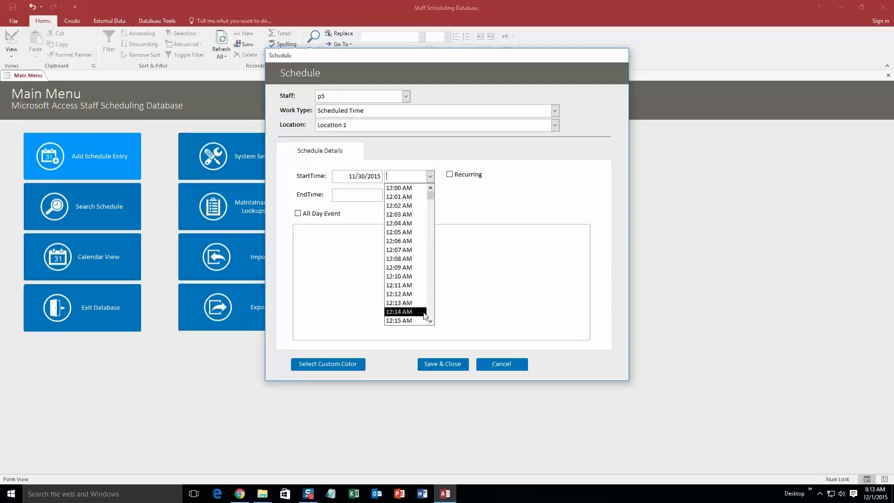
click(404, 232)
click(346, 195)
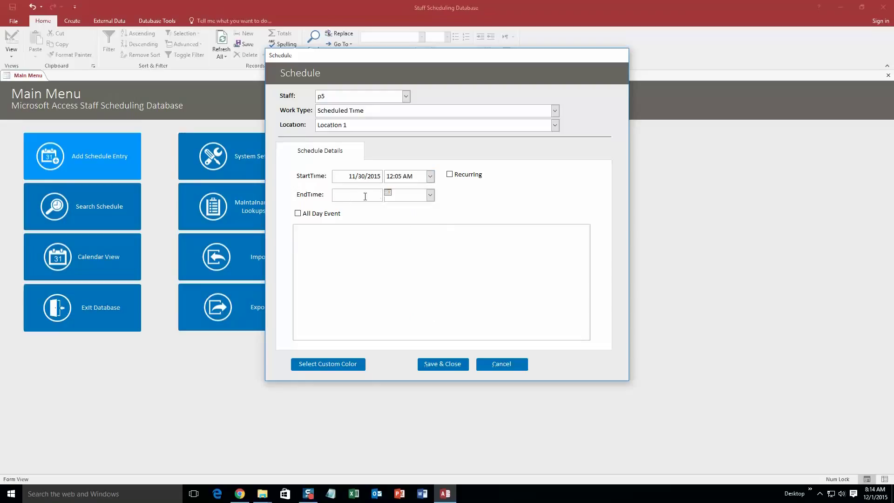
click(387, 192)
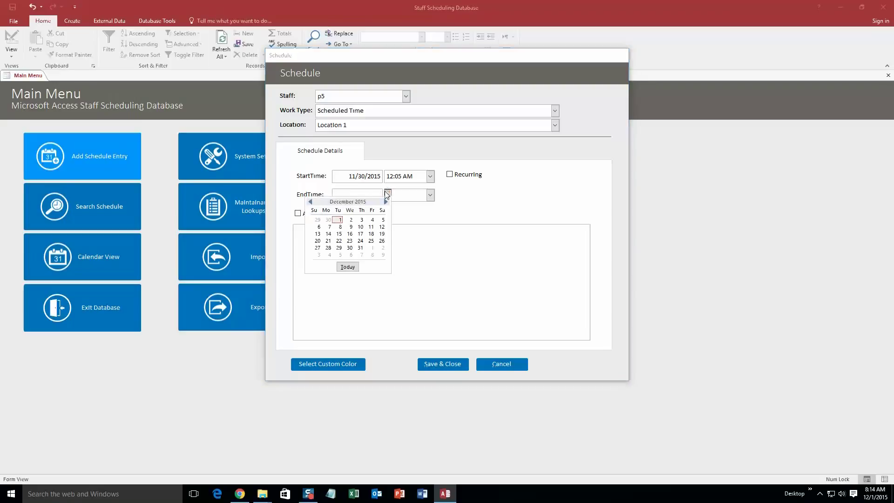
click(351, 220)
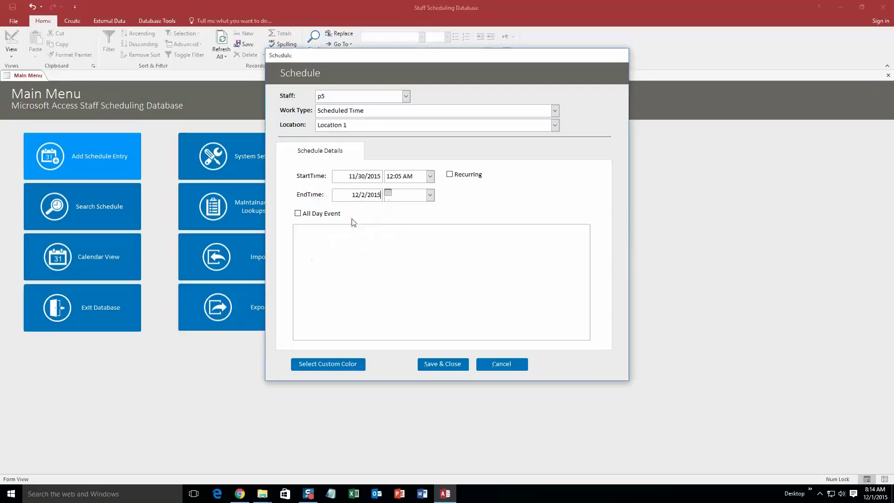
click(430, 195)
click(403, 340)
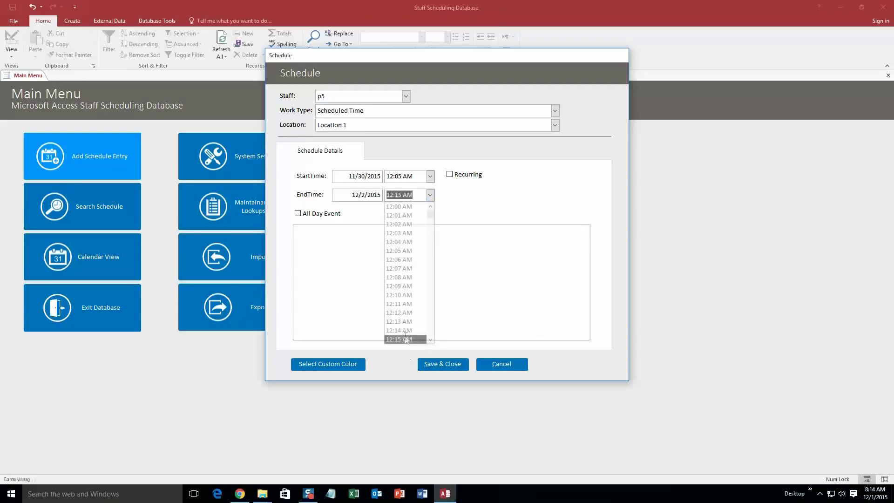
Add the note 'Test', give the entry a custom orange colour, and save and close it.
click(358, 244)
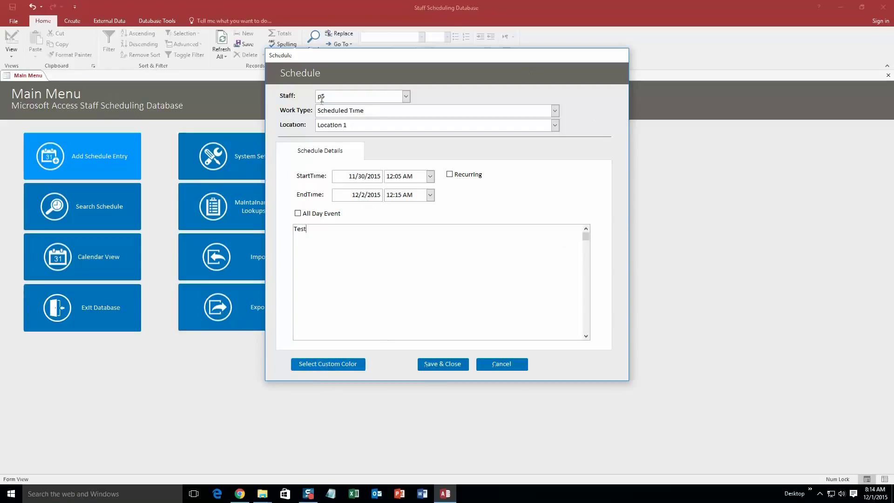
click(339, 366)
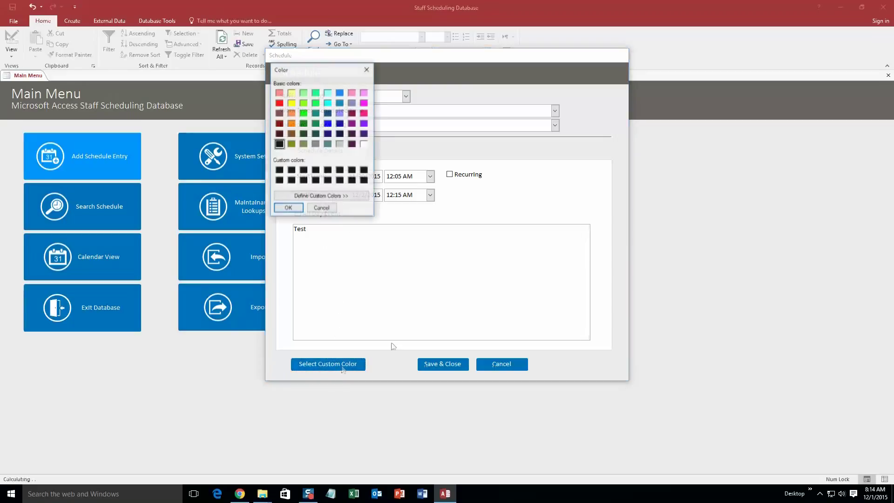
click(291, 123)
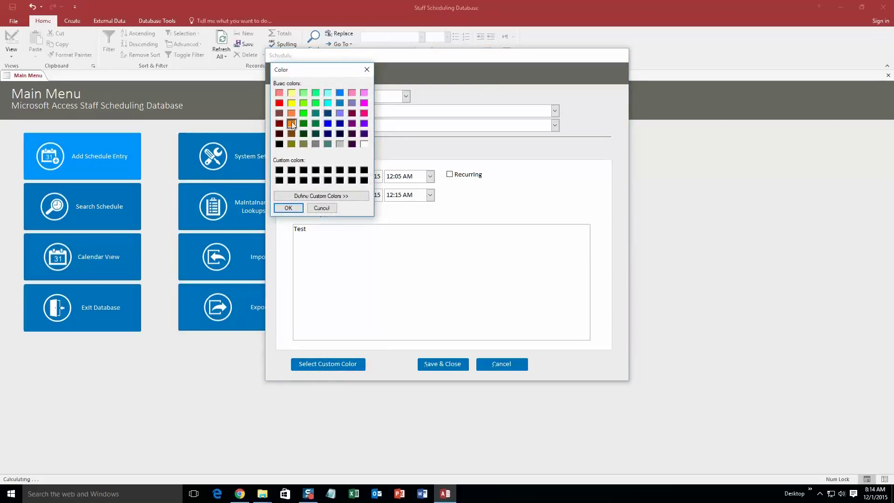
click(292, 209)
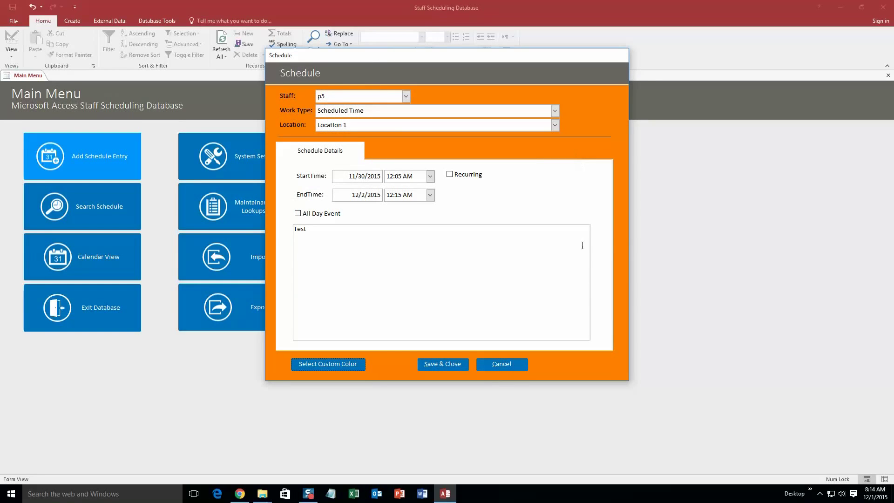
click(451, 367)
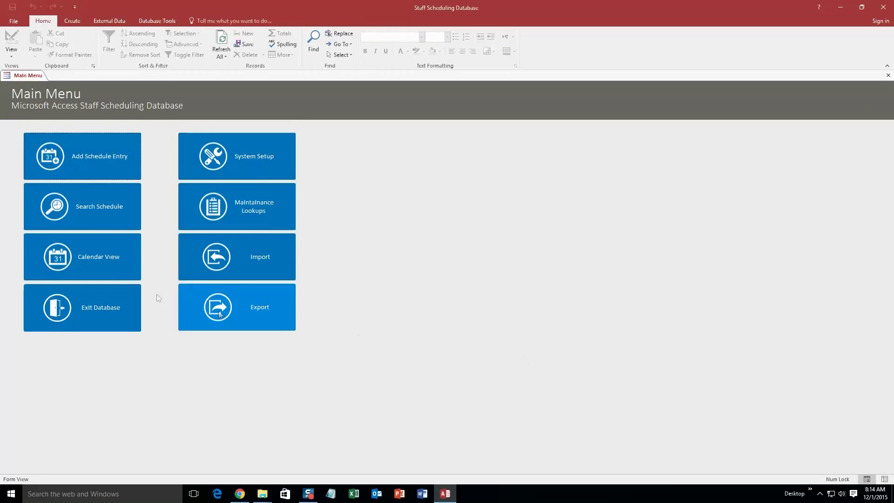
Check the orange Nov 30–Dec 2 entry in the Month calendar view, then close the Calendar View.
click(104, 262)
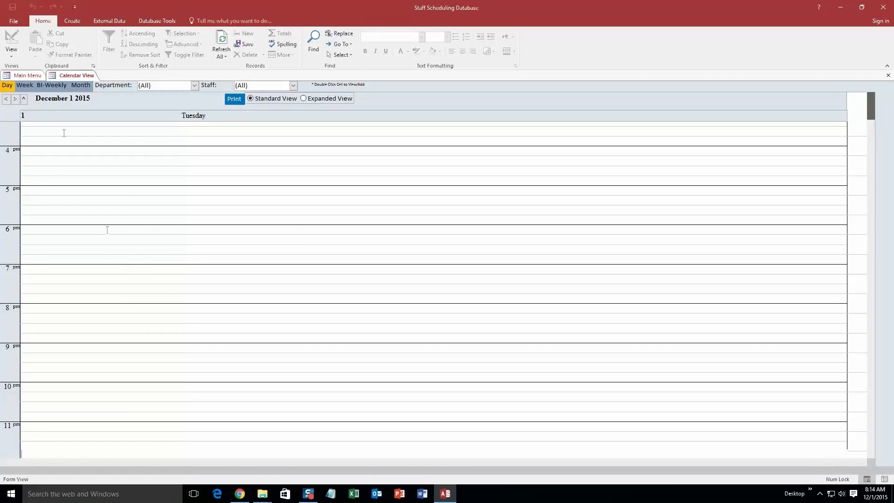
click(80, 86)
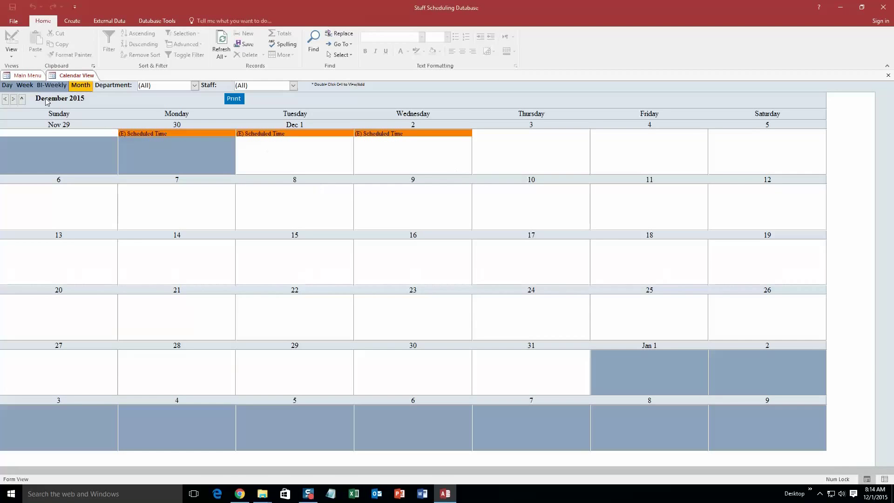
right_click(66, 76)
click(76, 91)
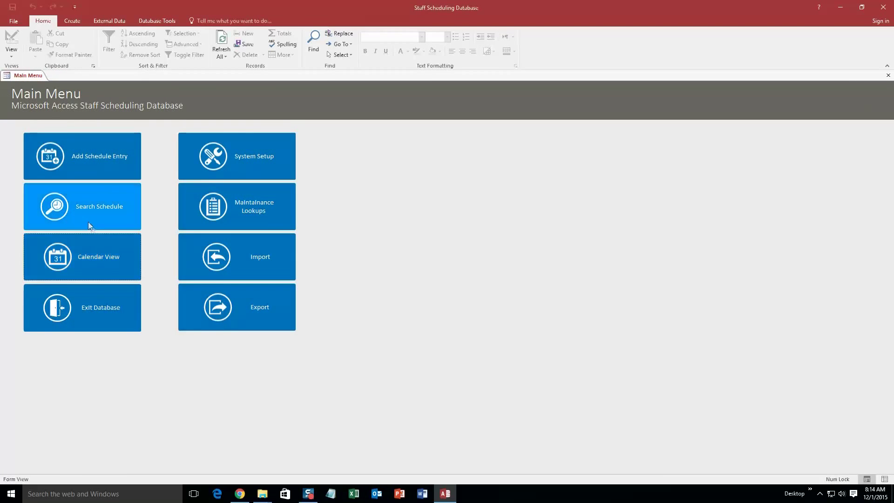
Run a schedule search filtered to Location 1, confirm the Scheduled Time result, then close it.
click(102, 226)
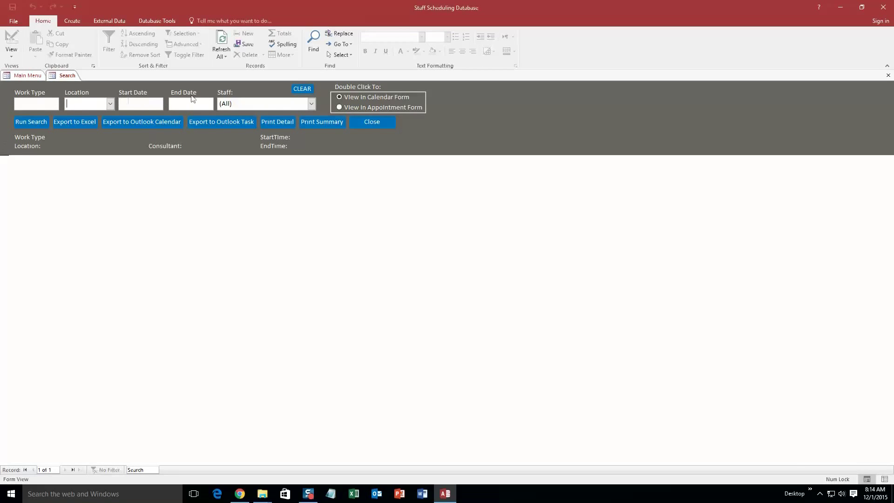
click(110, 104)
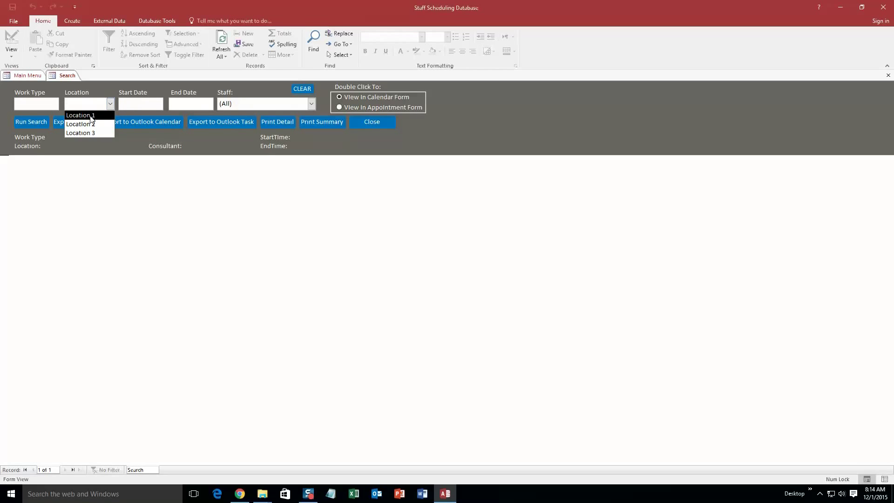
click(90, 116)
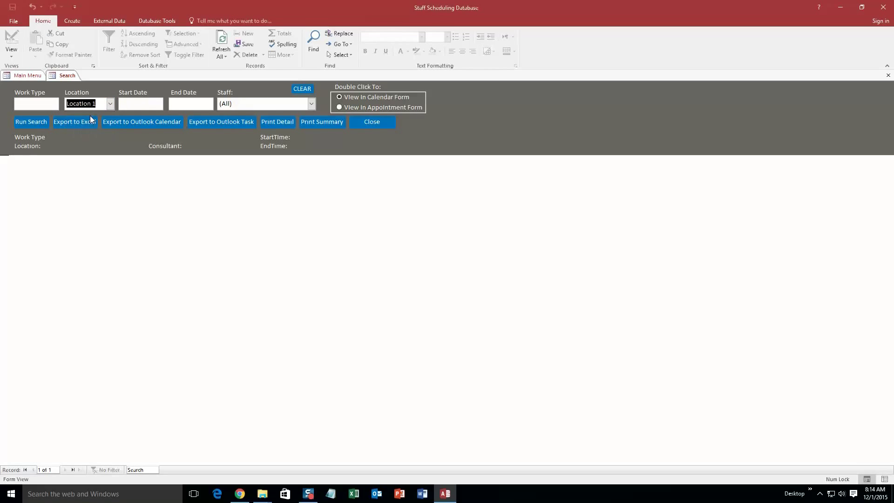
click(30, 120)
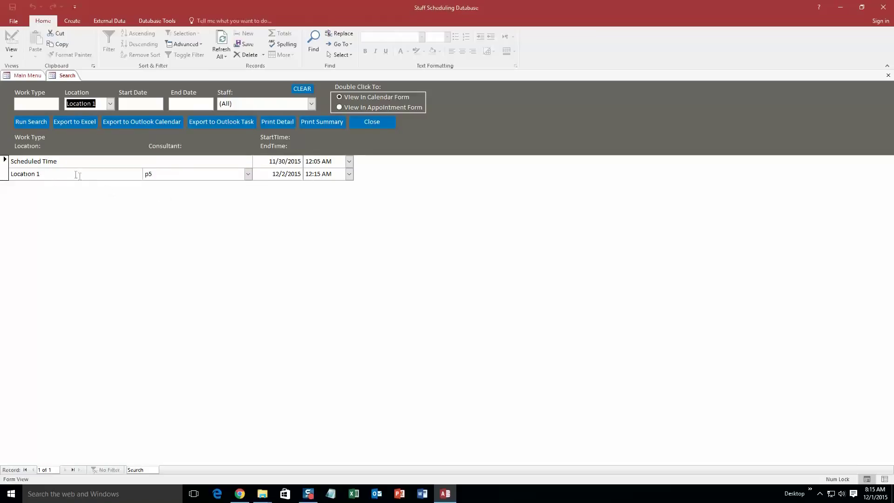
click(372, 122)
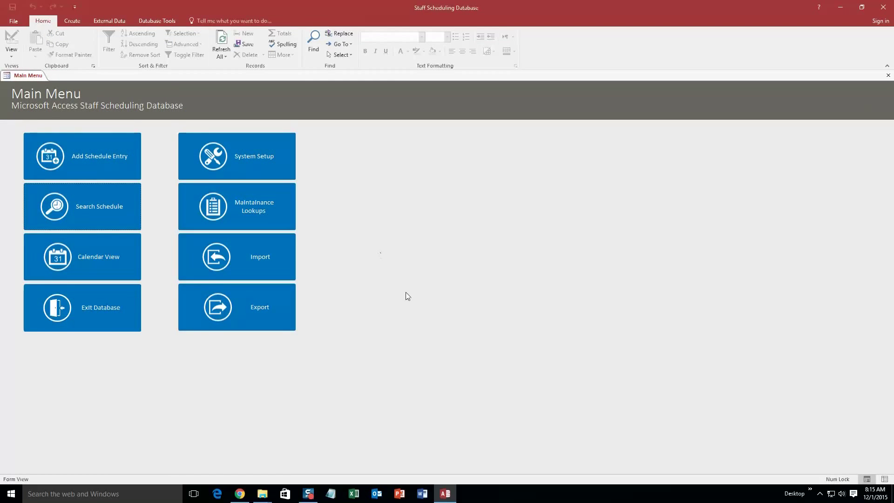